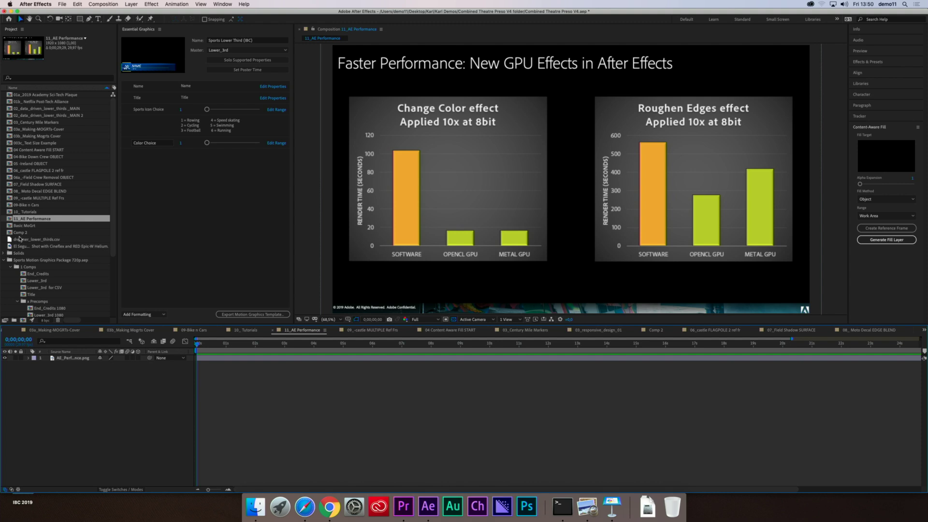
# Open the Scripting & Expressions preferences to review the expression editor options, and close them without changes
pyautogui.click(10, 211)
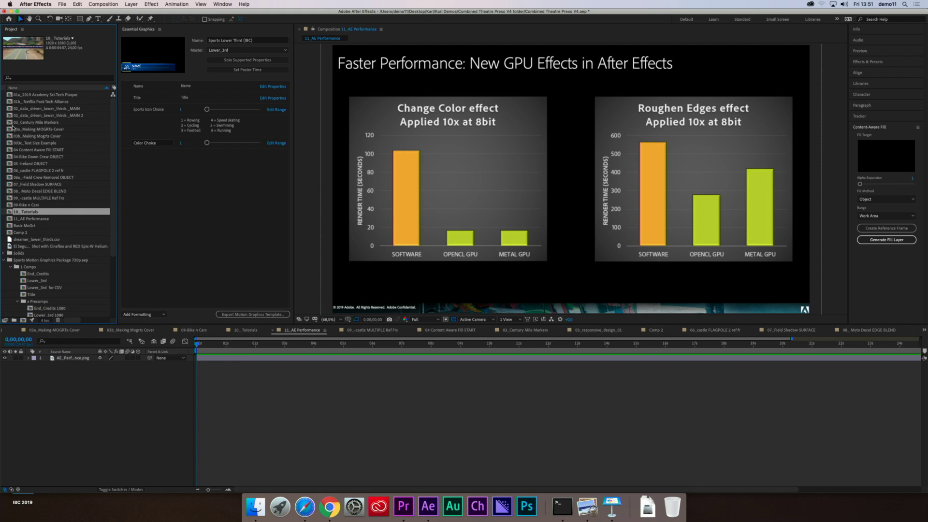
pyautogui.click(44, 5)
pyautogui.moveTo(45, 25)
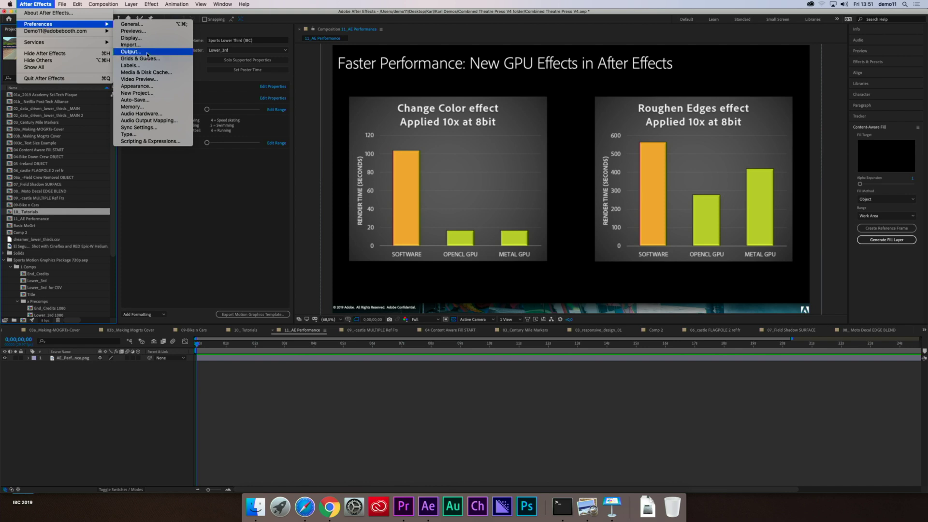
pyautogui.click(158, 143)
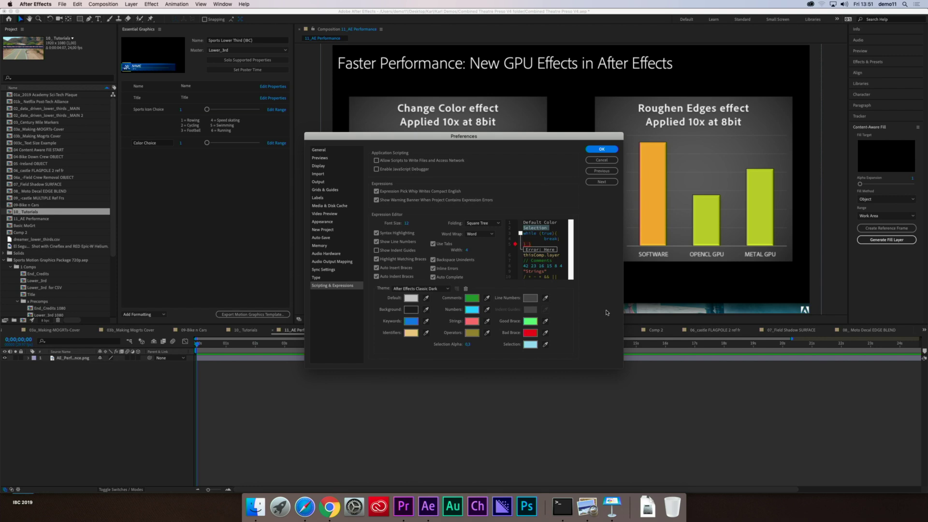
pyautogui.click(603, 161)
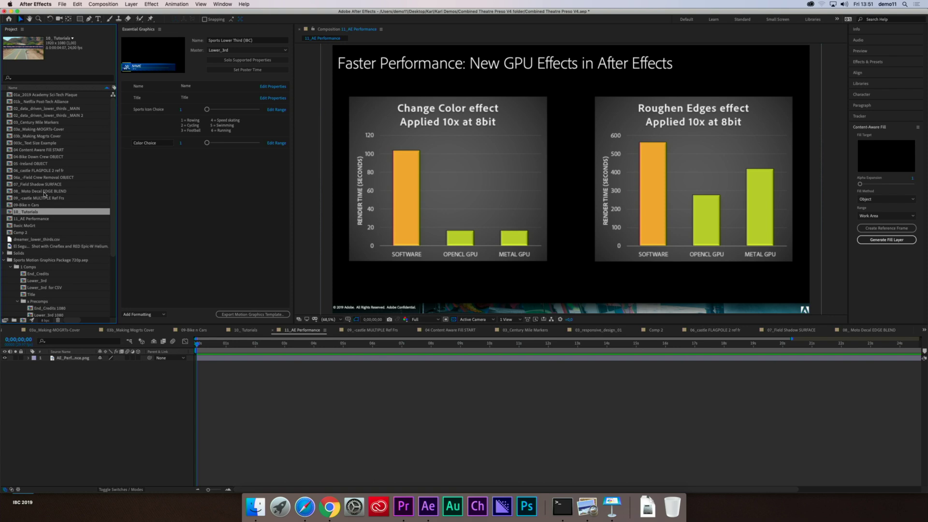
# Open the 04 Content Aware Fill START composition and play back its footage
pyautogui.doubleClick(9, 151)
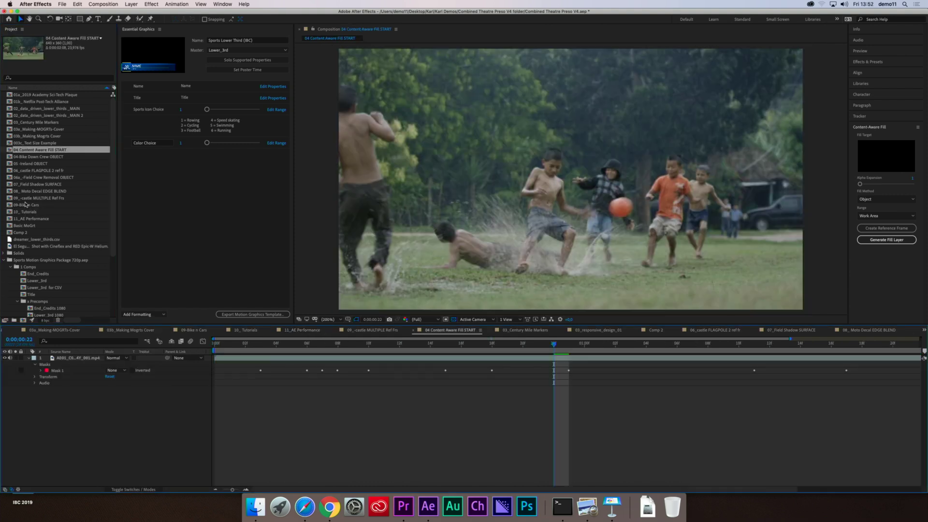
pyautogui.press('space')
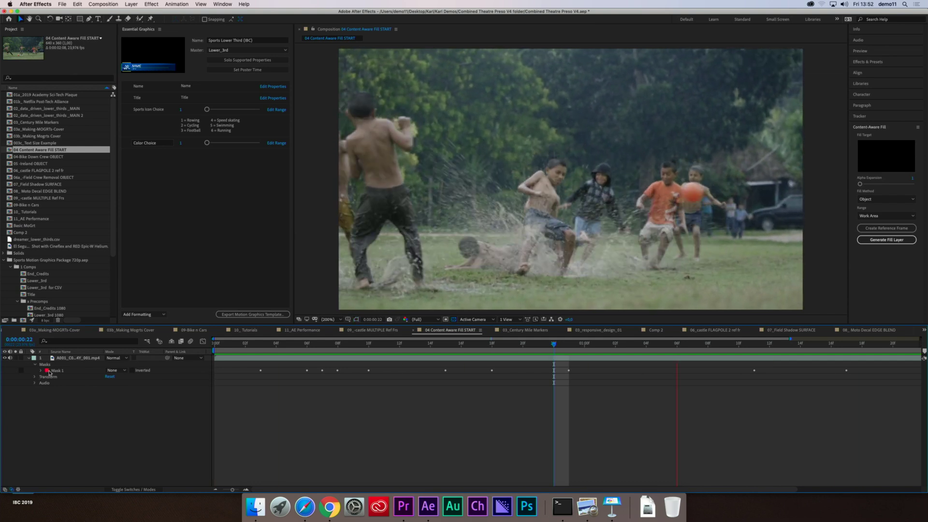
# Select Mask 1 to show its outline and scrub through the clip to check how it follows the ball
pyautogui.click(48, 371)
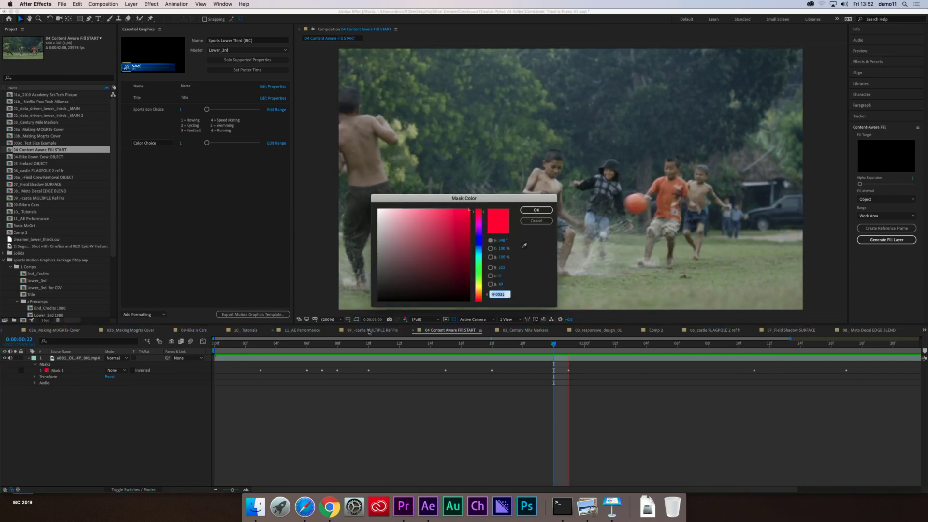
pyautogui.click(535, 223)
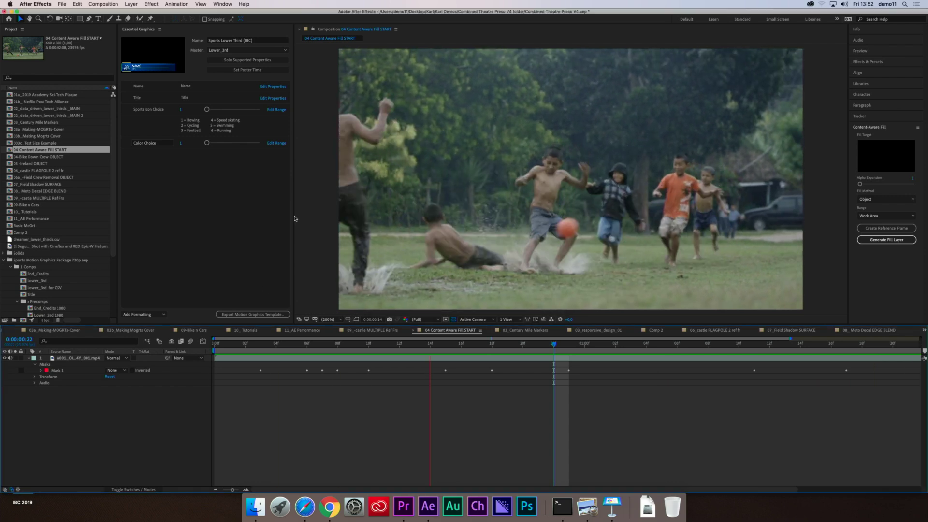
pyautogui.click(63, 371)
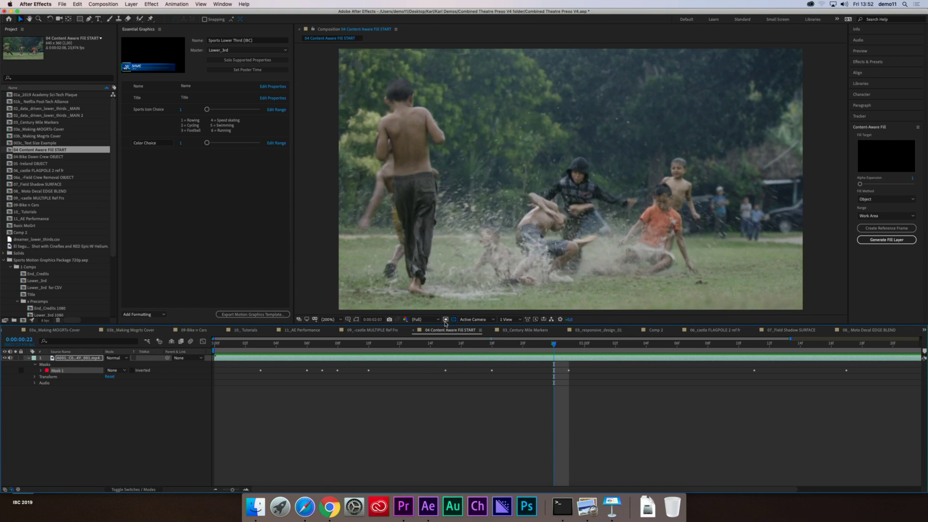
pyautogui.click(357, 321)
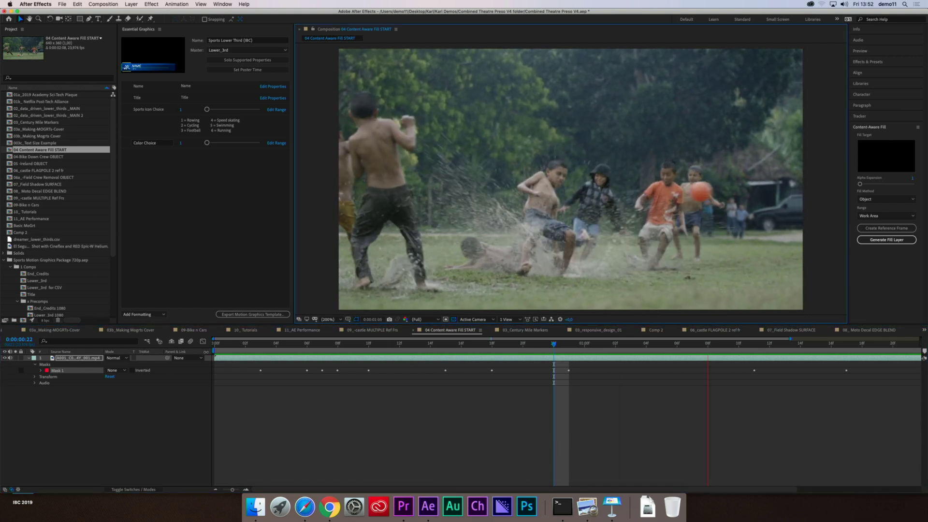
pyautogui.click(57, 371)
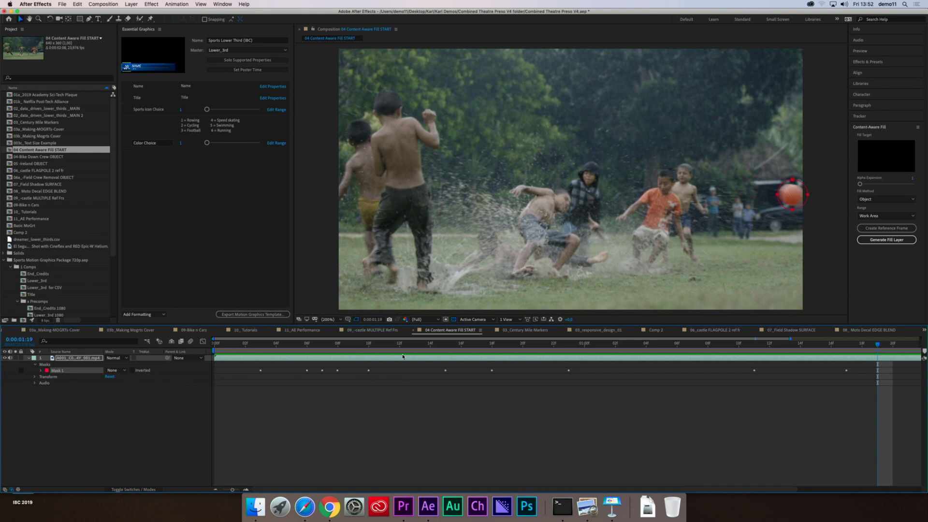
pyautogui.moveTo(409, 347); pyautogui.dragTo(492, 346)
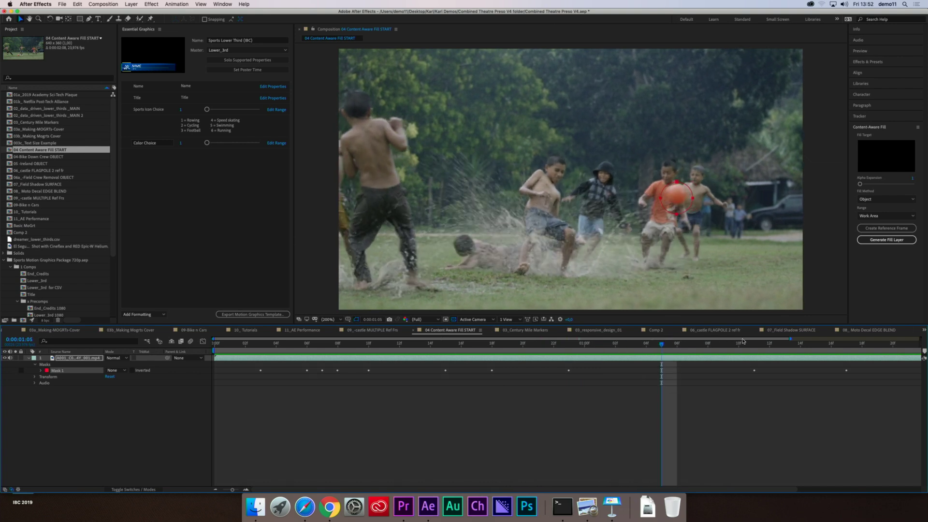
pyautogui.moveTo(751, 344)
pyautogui.mouseDown()
pyautogui.moveTo(781, 345)
pyautogui.moveTo(459, 387)
pyautogui.mouseUp()
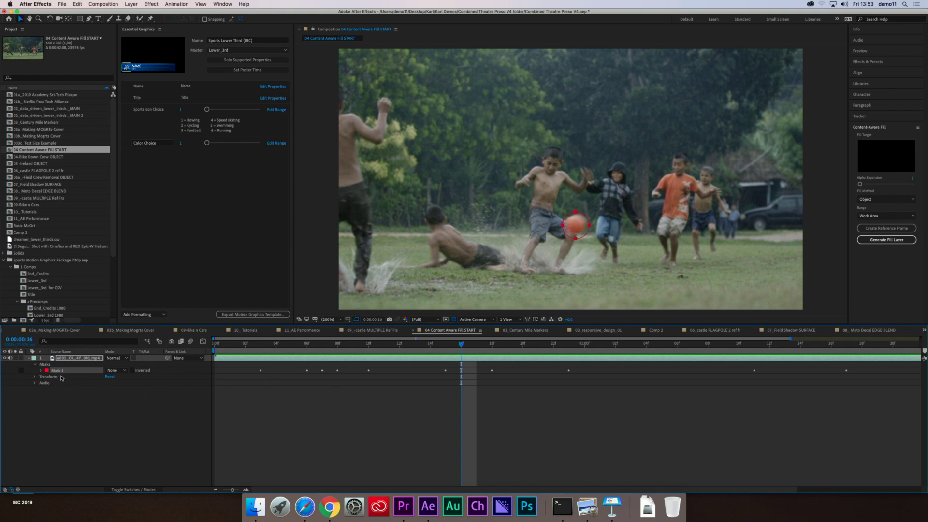
# Set Mask 1's mode to Subtract, cutting the ball out, and play through the clip to check the hole
pyautogui.click(124, 372)
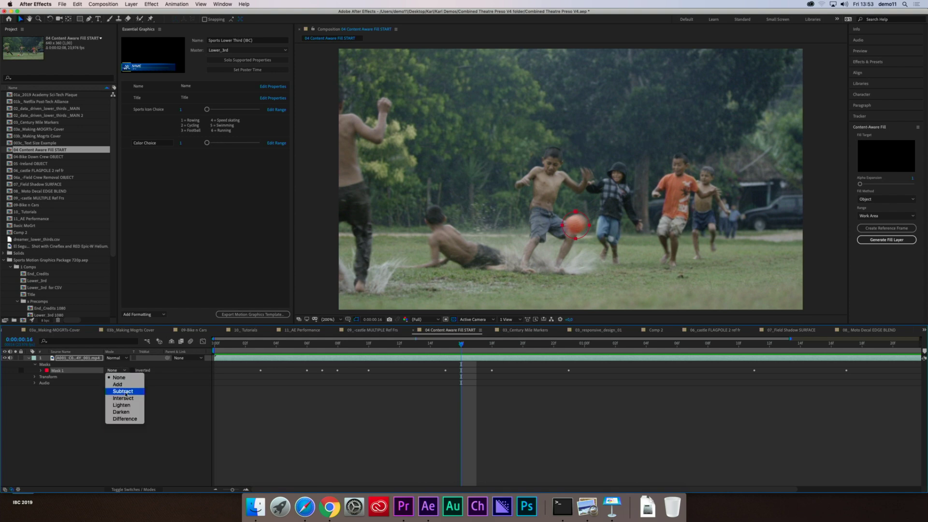
pyautogui.click(126, 393)
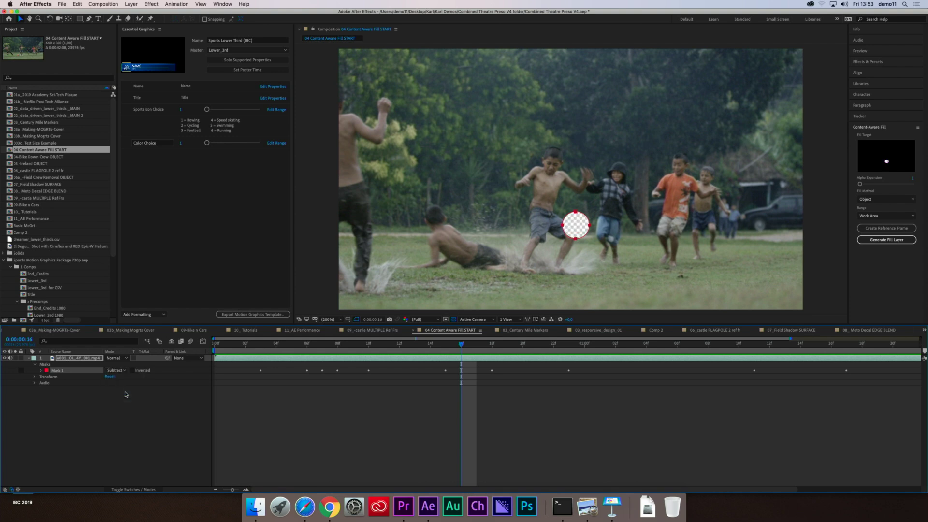
pyautogui.press('space')
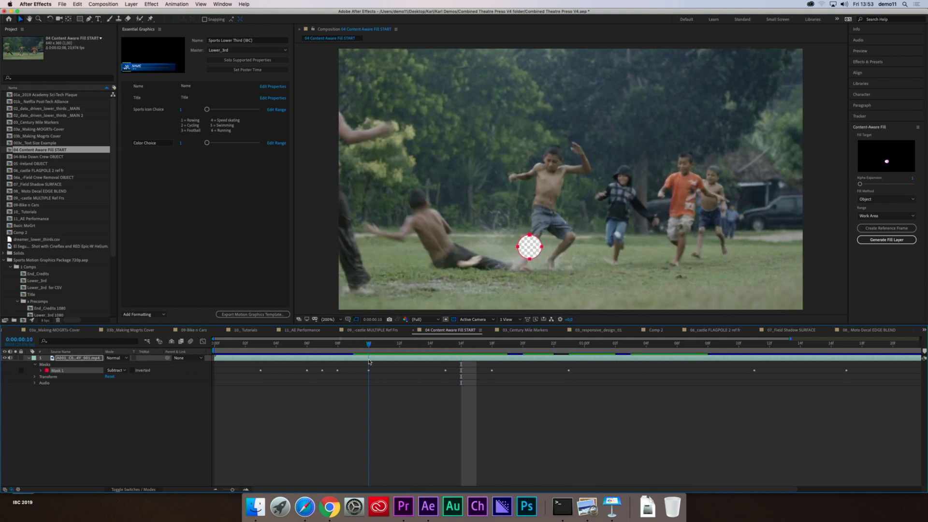
pyautogui.press('space')
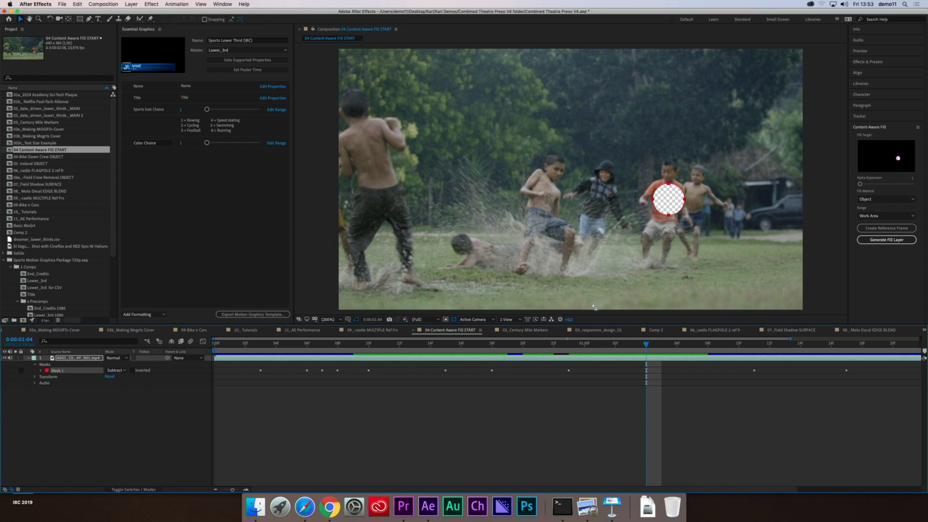
pyautogui.click(565, 344)
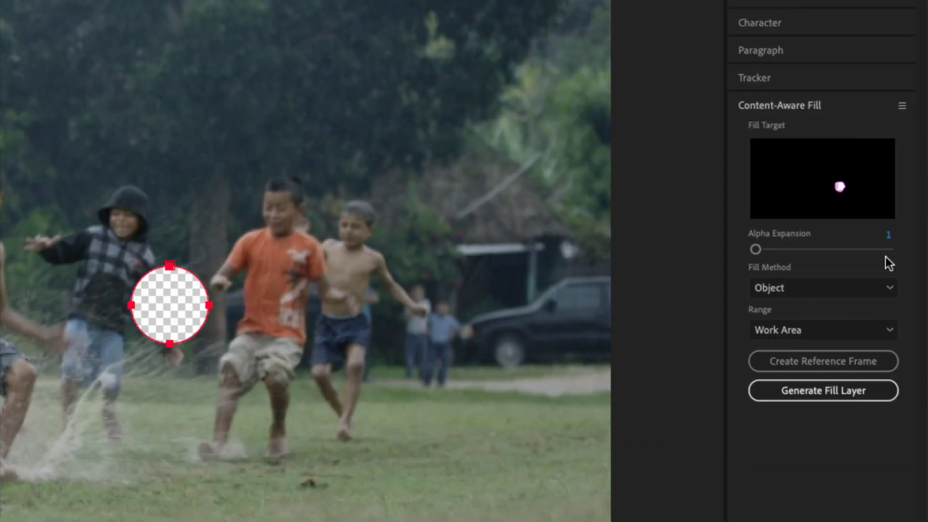
# Generate a Content-Aware Fill layer for the work area with Alpha Expansion 3 and the Object fill method
pyautogui.moveTo(756, 251)
pyautogui.mouseDown()
pyautogui.moveTo(812, 248)
pyautogui.moveTo(756, 251)
pyautogui.mouseUp()
pyautogui.click(825, 289)
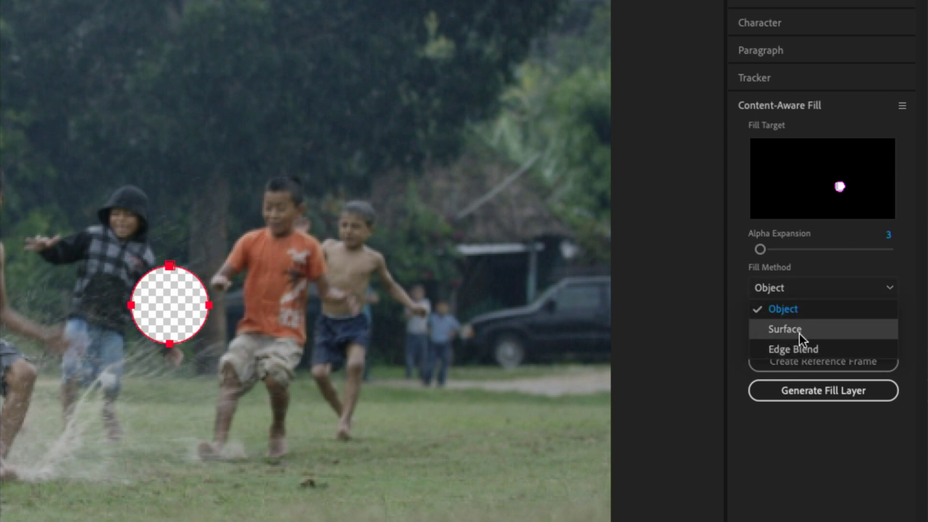
pyautogui.click(785, 311)
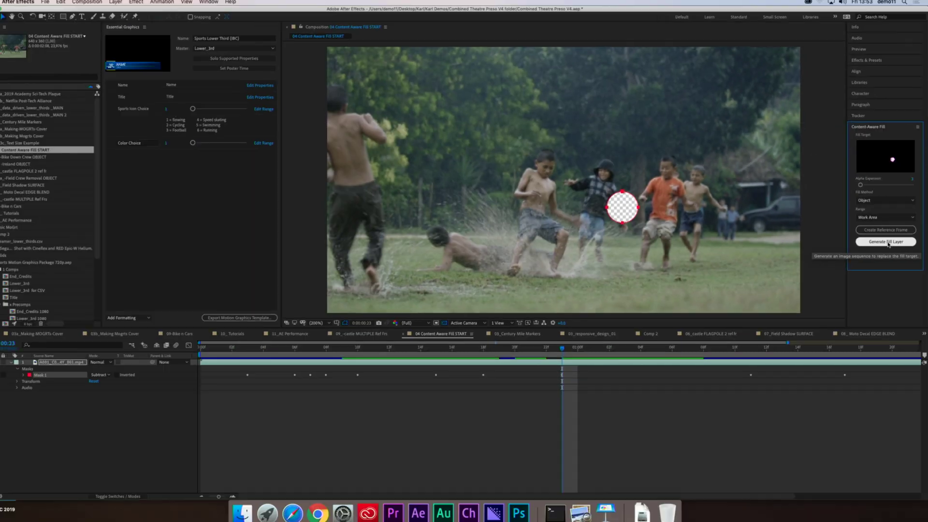
pyautogui.click(830, 399)
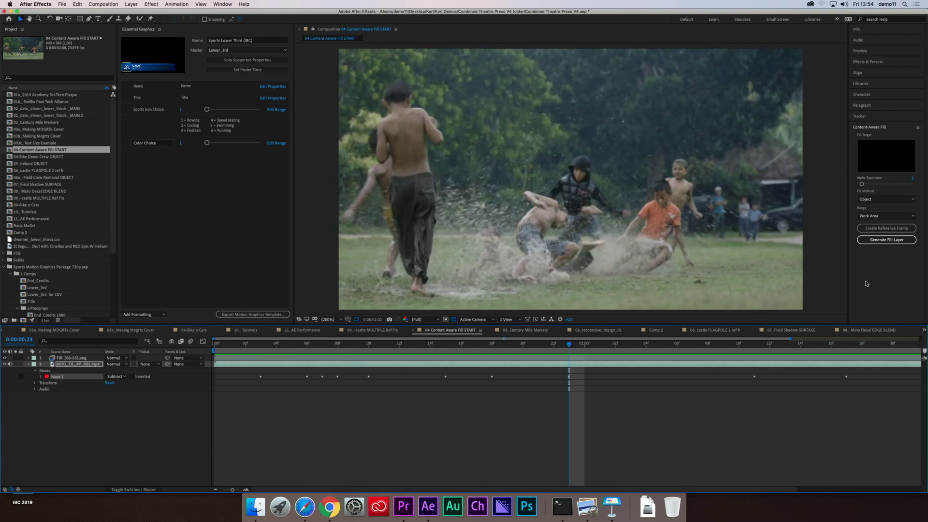
# Play back the filled clip and deselect the mask to inspect the ball removal without its outline
pyautogui.press('space')
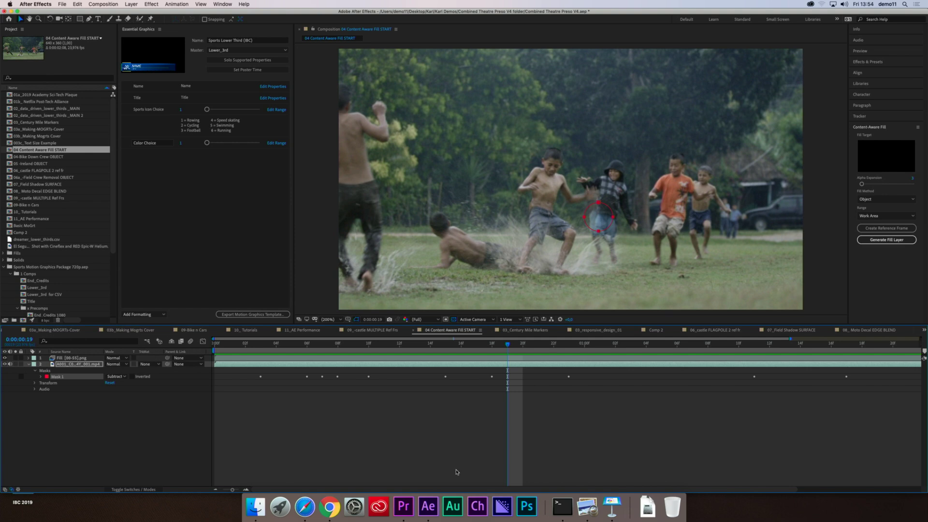
pyautogui.click(73, 449)
pyautogui.press('space')
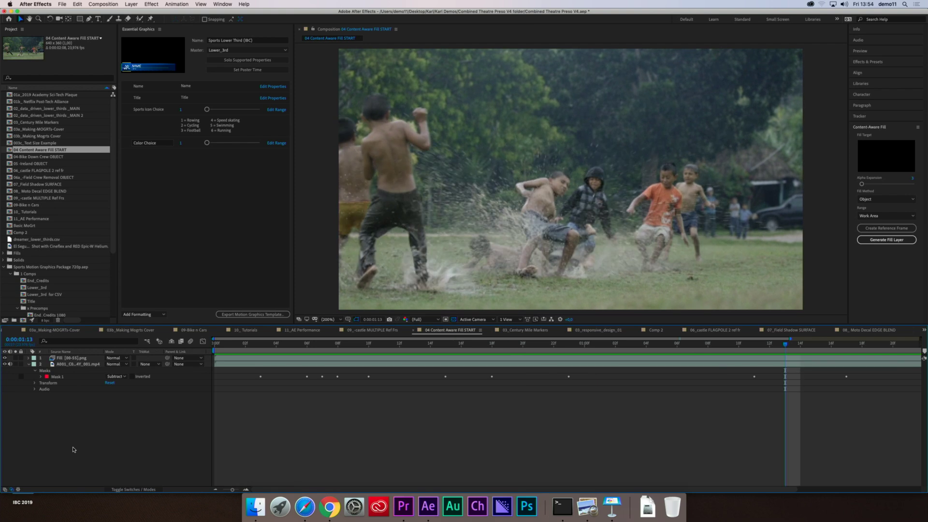
# Select Mask 1, hide the football footage layer and play the generated fill patch on its own
pyautogui.click(46, 376)
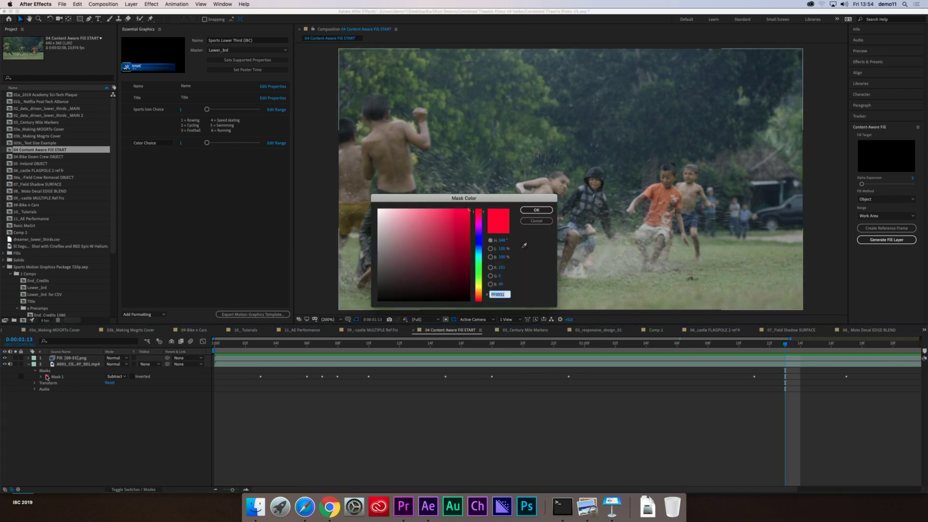
pyautogui.click(530, 222)
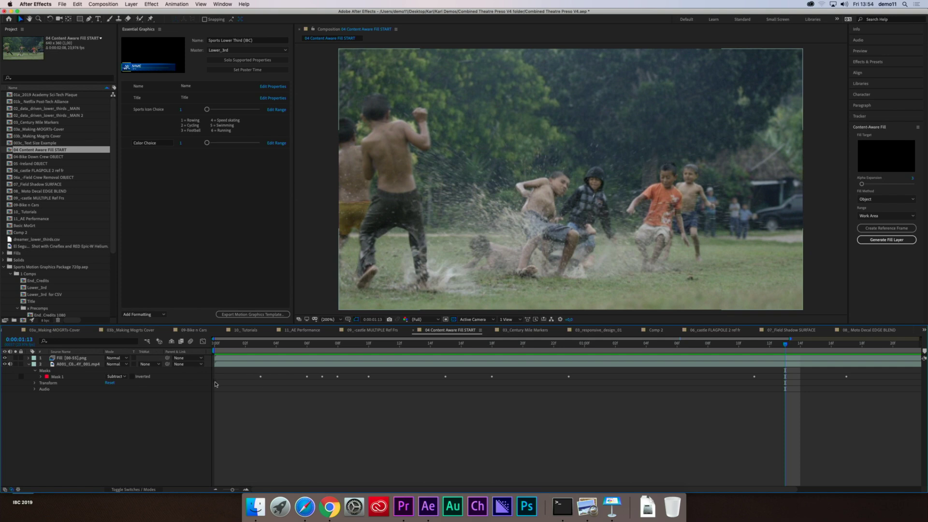
pyautogui.click(61, 377)
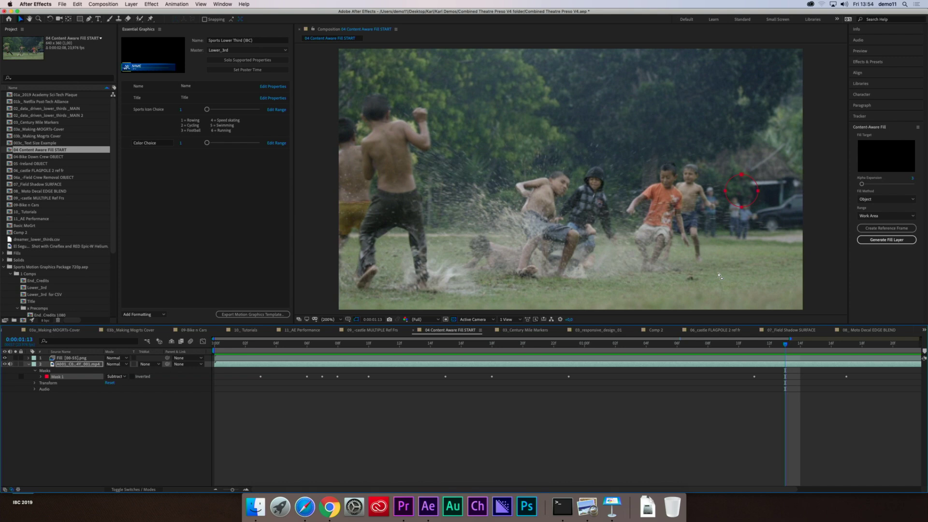
pyautogui.click(4, 364)
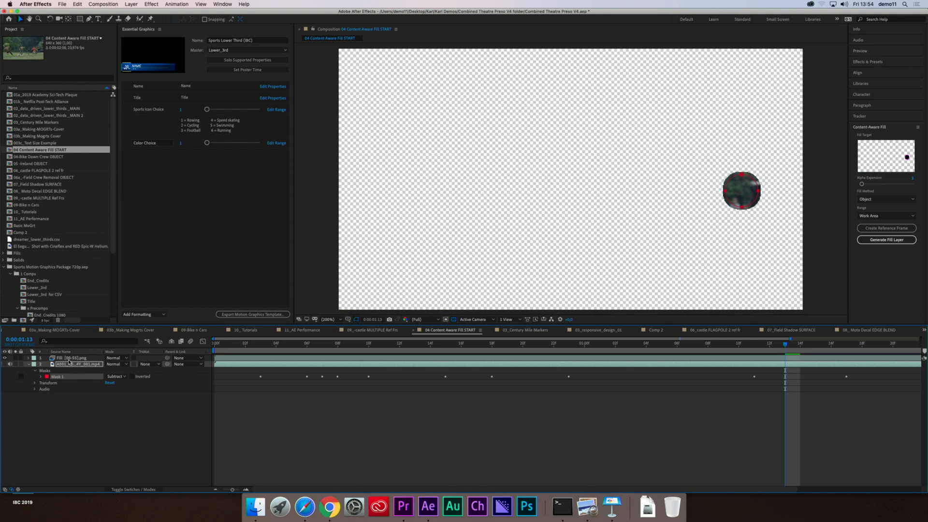
pyautogui.press('space')
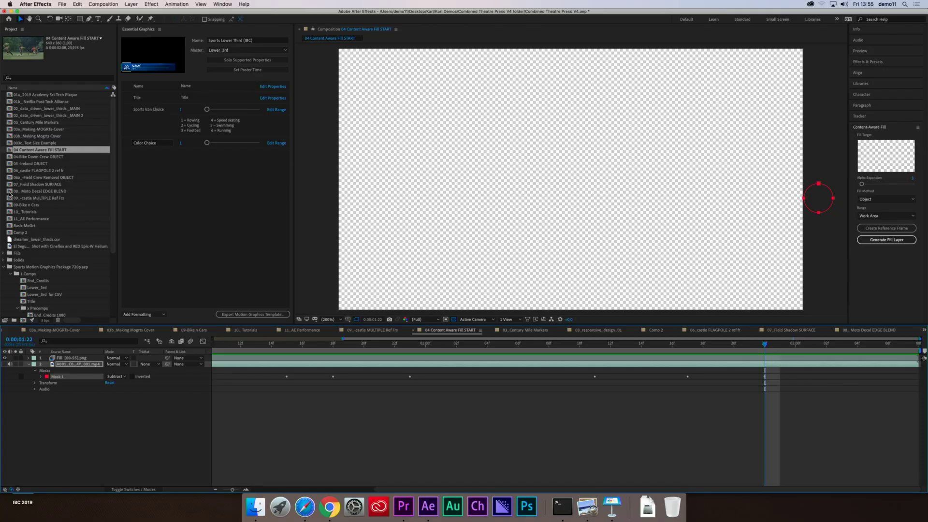
# Open the 08_ Moto Decal EDGE BLEND composition and play back the motorbike footage with the tank decal
pyautogui.click(10, 192)
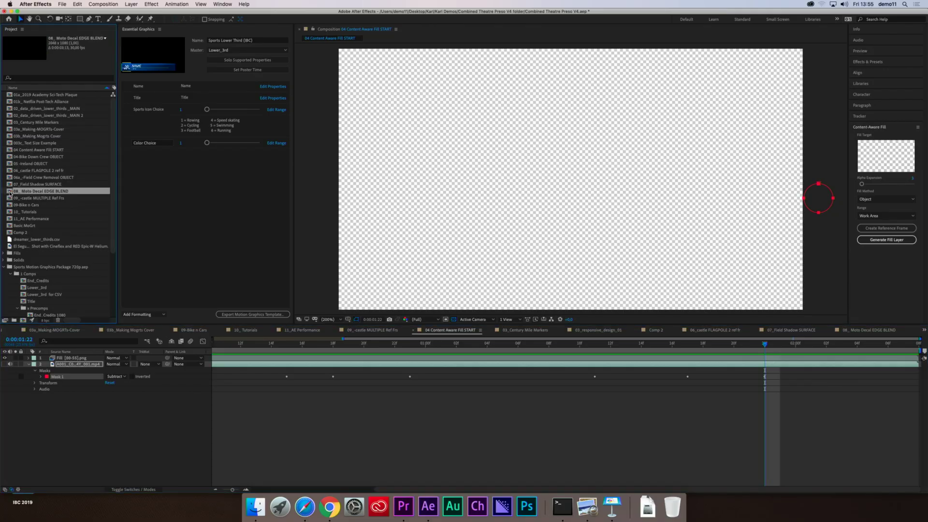
pyautogui.doubleClick(10, 191)
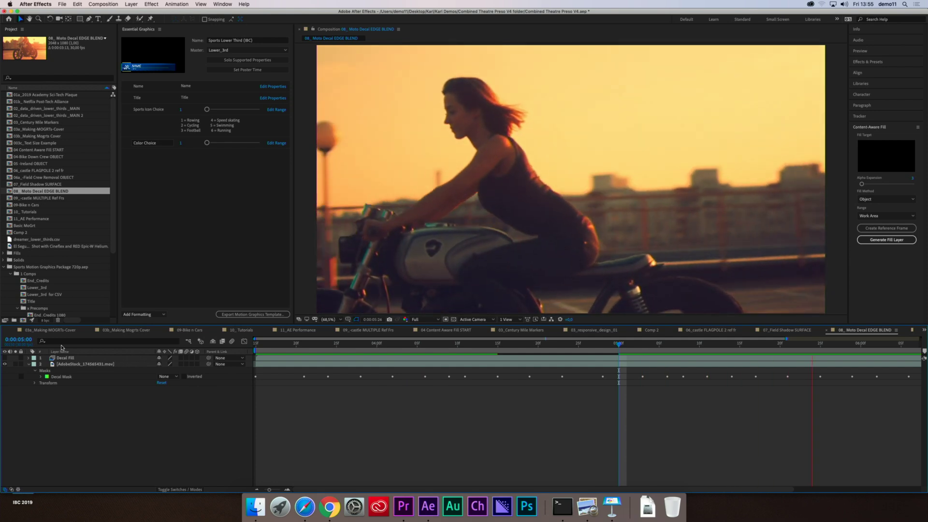
pyautogui.press('space')
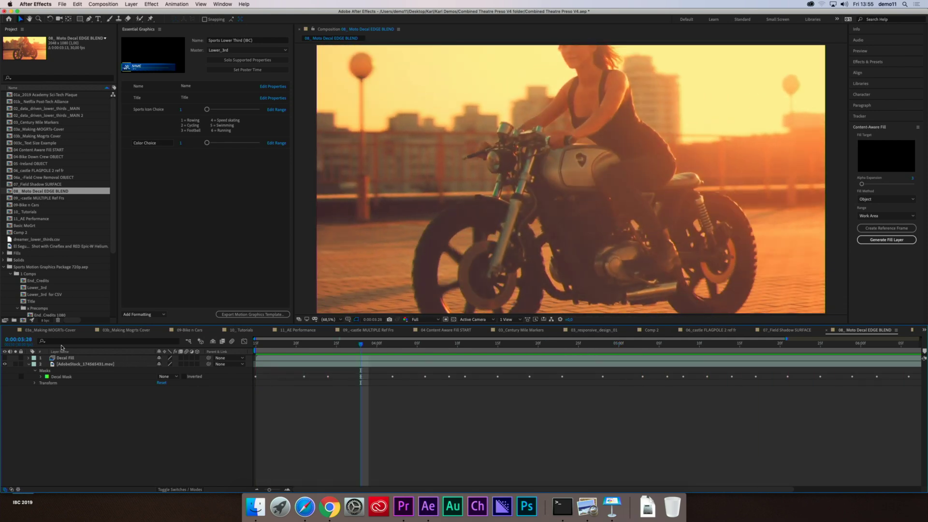
pyautogui.press('space')
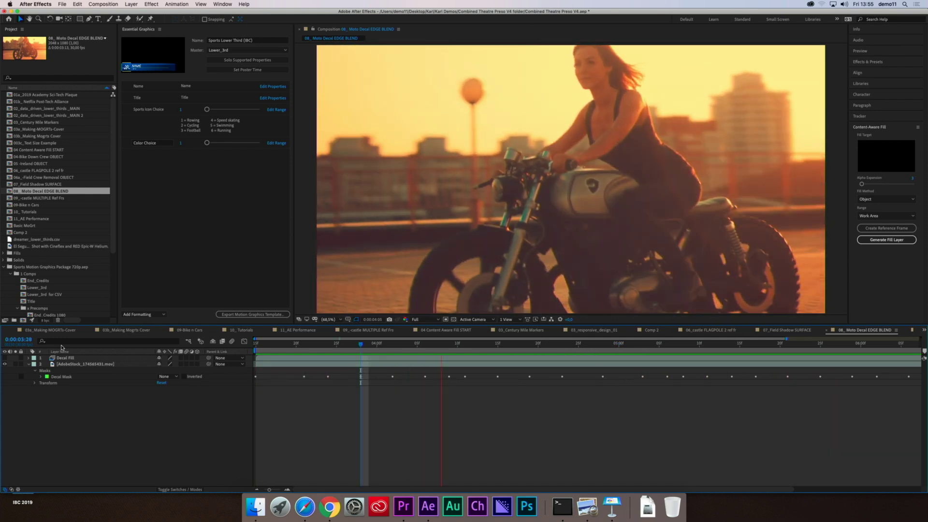
pyautogui.press('space')
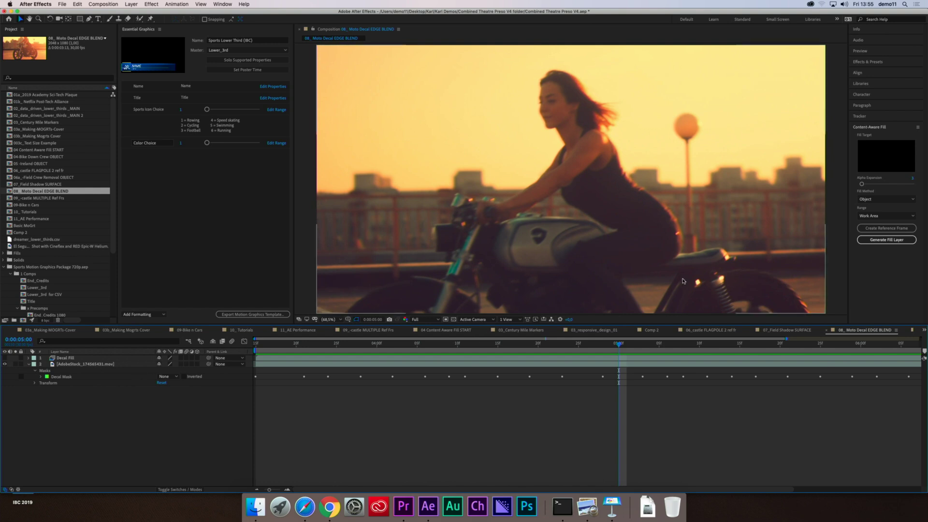
# Look over the Fill Method options, turn on the Decal Fill layer's visibility and preview the decal removal
pyautogui.click(874, 200)
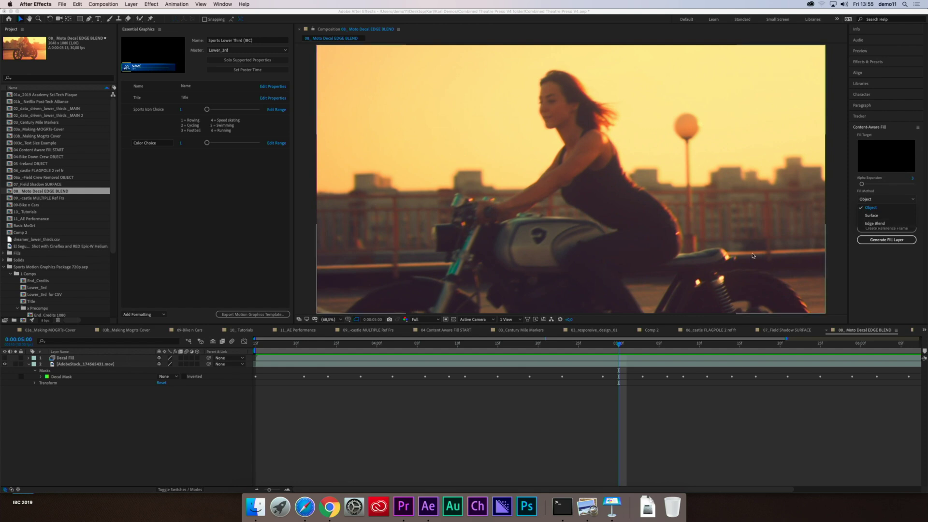
pyautogui.click(4, 361)
pyautogui.click(4, 358)
pyautogui.press('space')
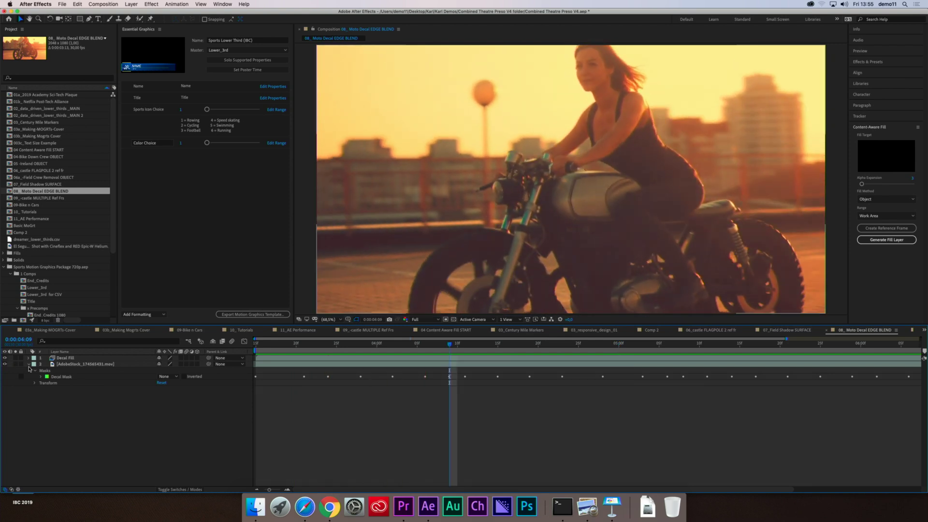
# Open the 09-Bike n Cars composition and turn on the Rear Car, MULTI and both Road Fix fill layers during playback
pyautogui.doubleClick(8, 206)
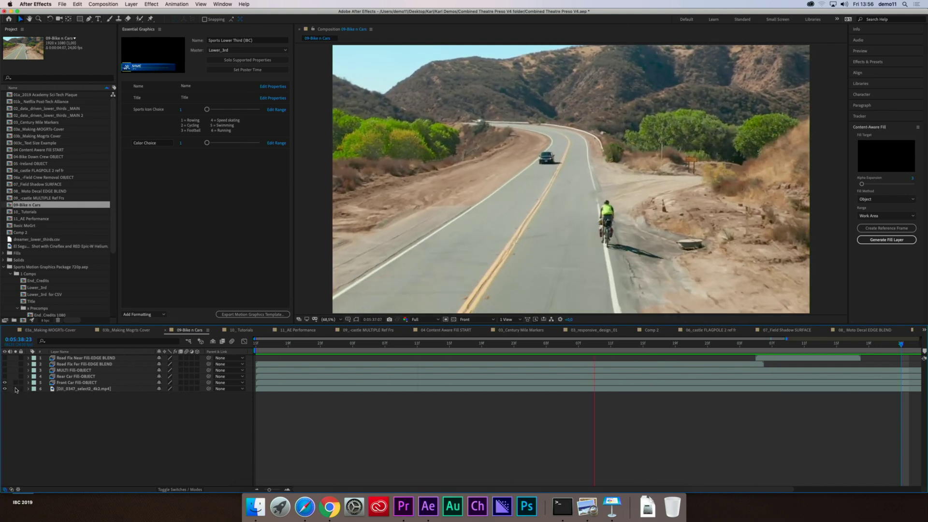
pyautogui.moveTo(5, 377); pyautogui.dragTo(5, 383)
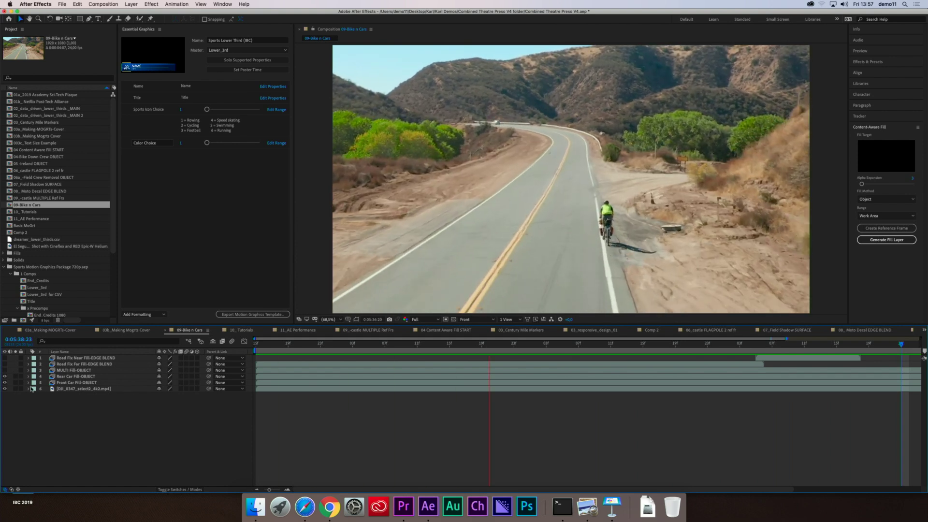
pyautogui.click(4, 371)
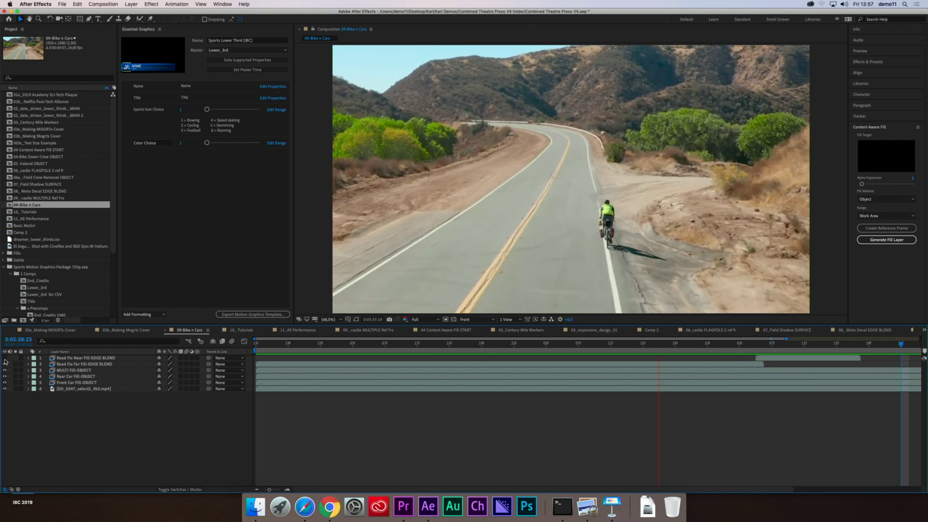
pyautogui.click(5, 358)
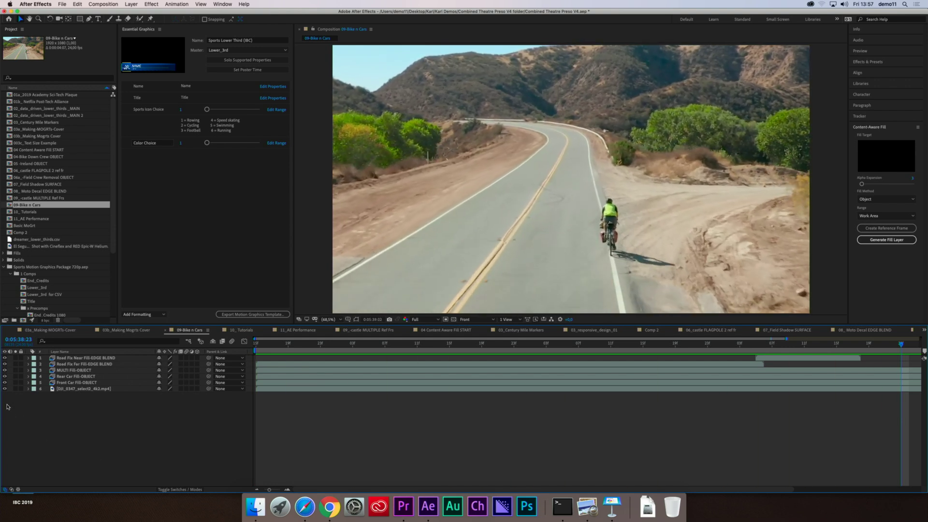
# Hide the source road footage layer to play the fill patches on their own, and show the footage again
pyautogui.click(5, 389)
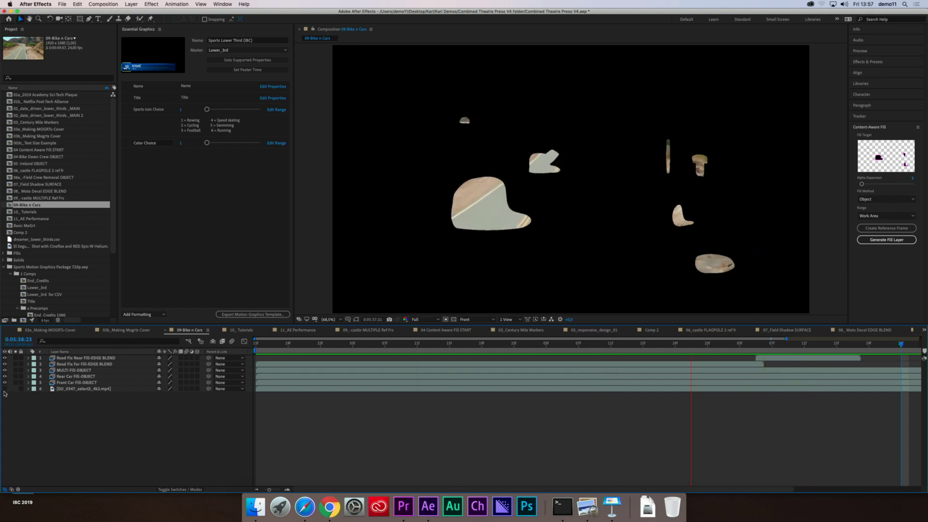
pyautogui.click(5, 389)
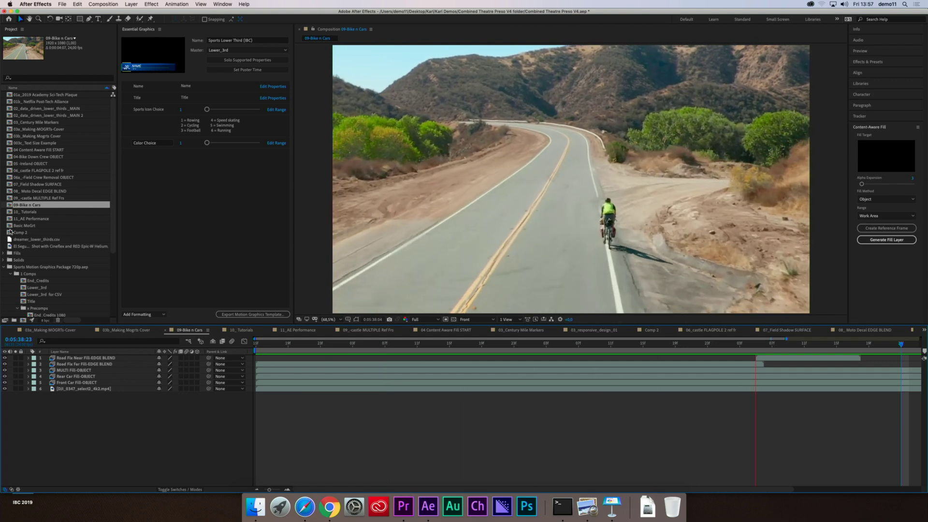
# Open the 10_ Tutorials composition to display the Content-Aware Fill blog address
pyautogui.click(8, 212)
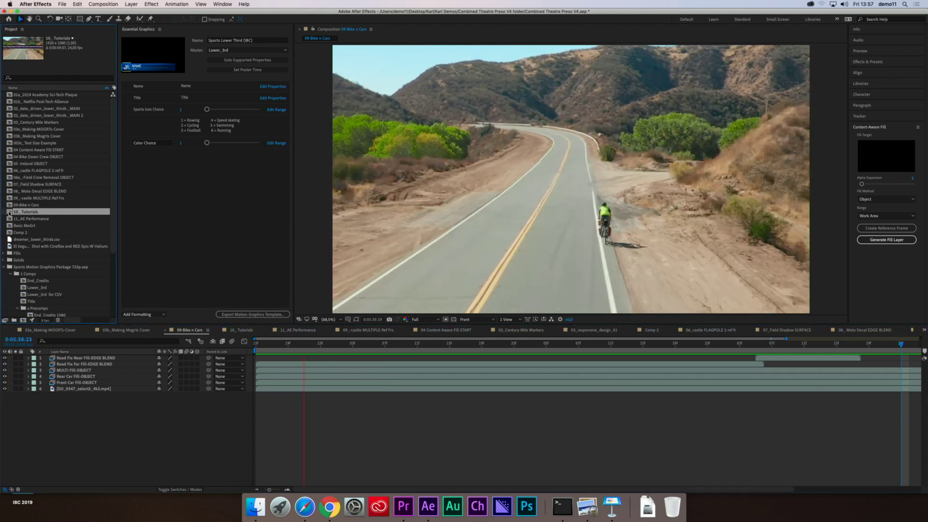
pyautogui.doubleClick(9, 212)
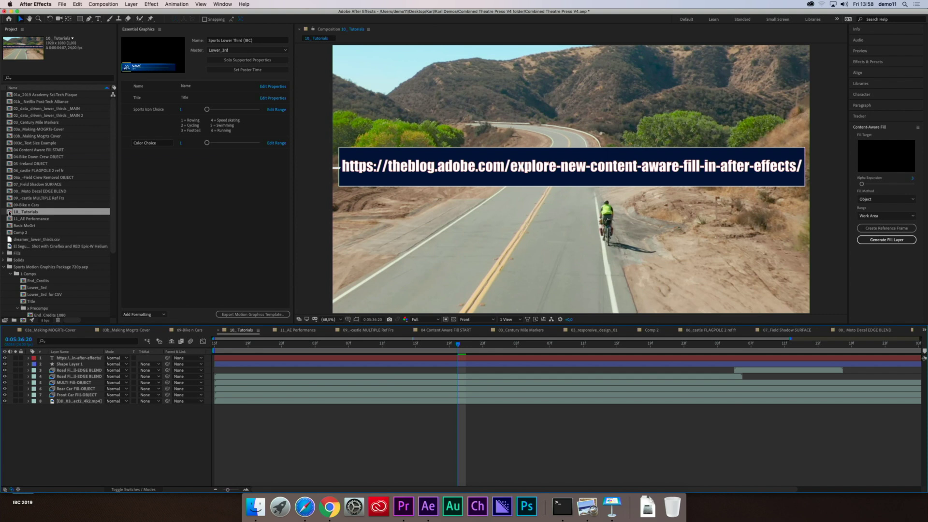